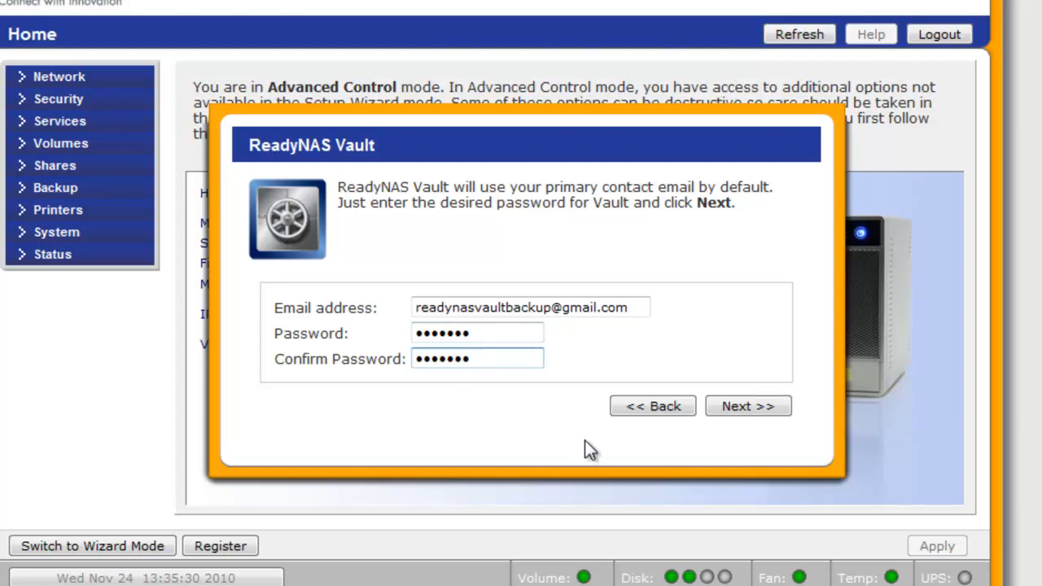
Submit the ReadyNAS Vault account details, close the setup confirmation and open ReadyNAS Vault management from the backup settings.
left_click(755, 407)
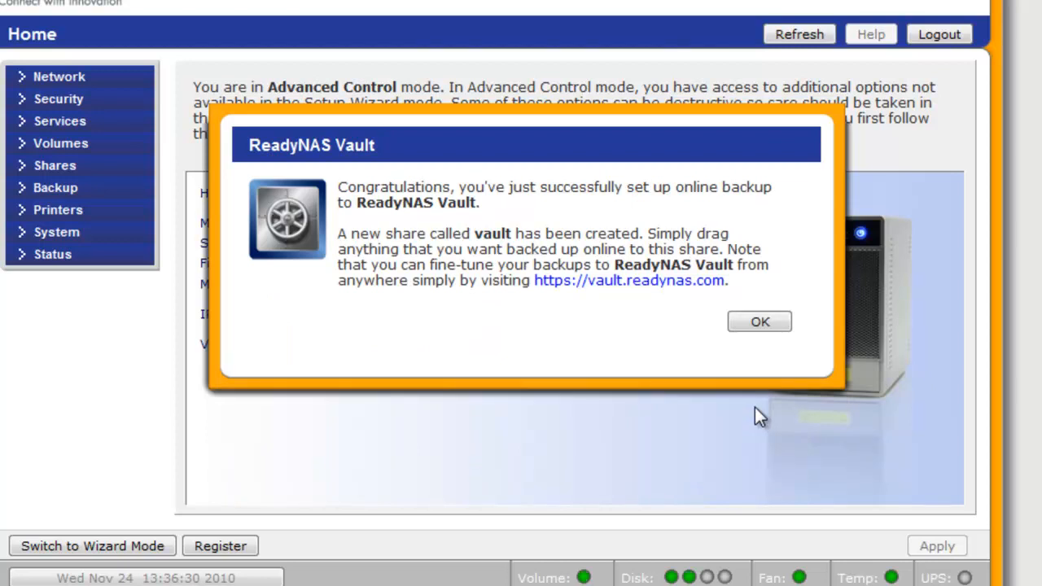
left_click(758, 324)
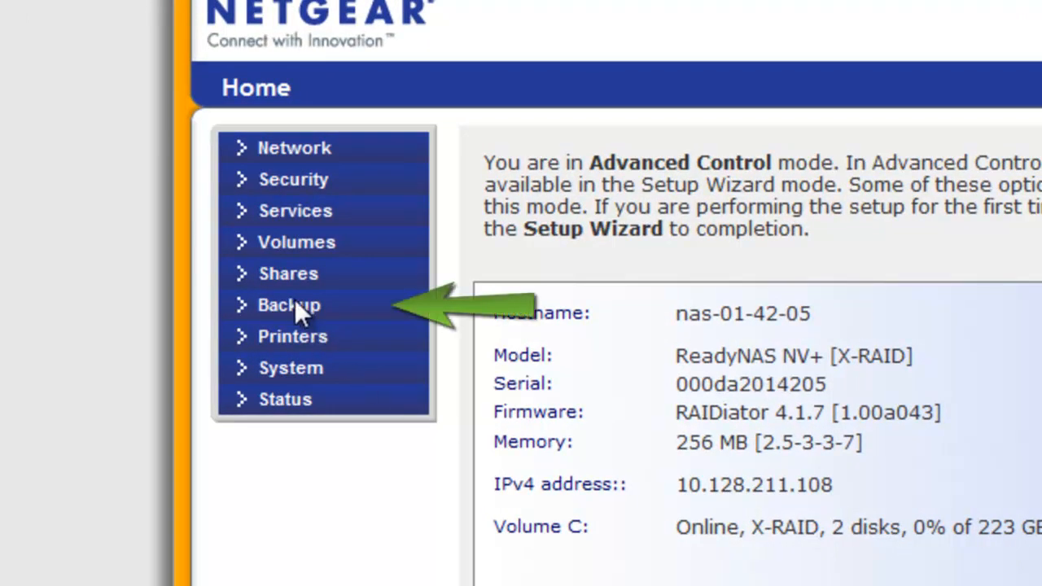
left_click(294, 305)
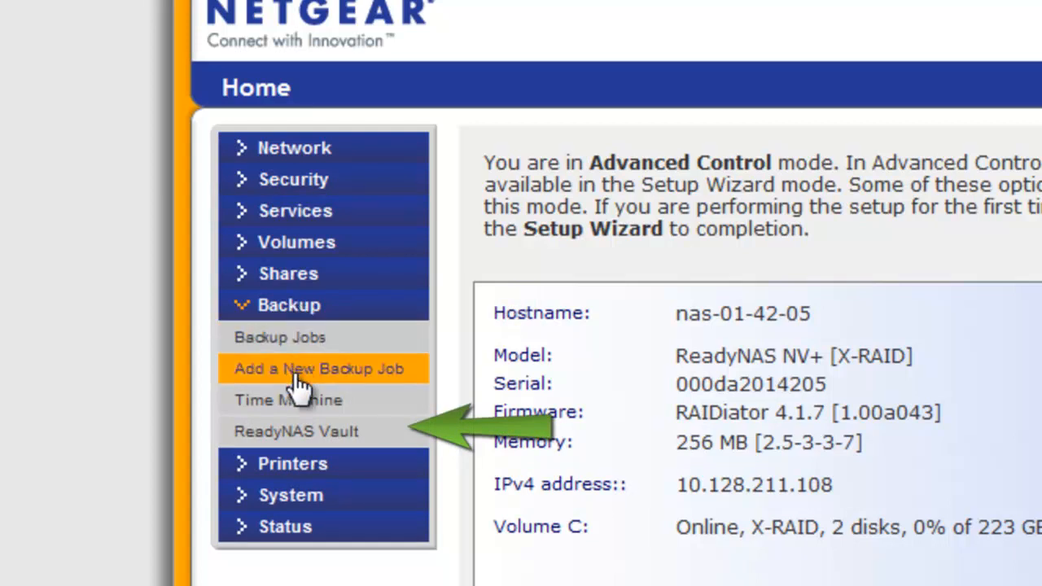
left_click(310, 440)
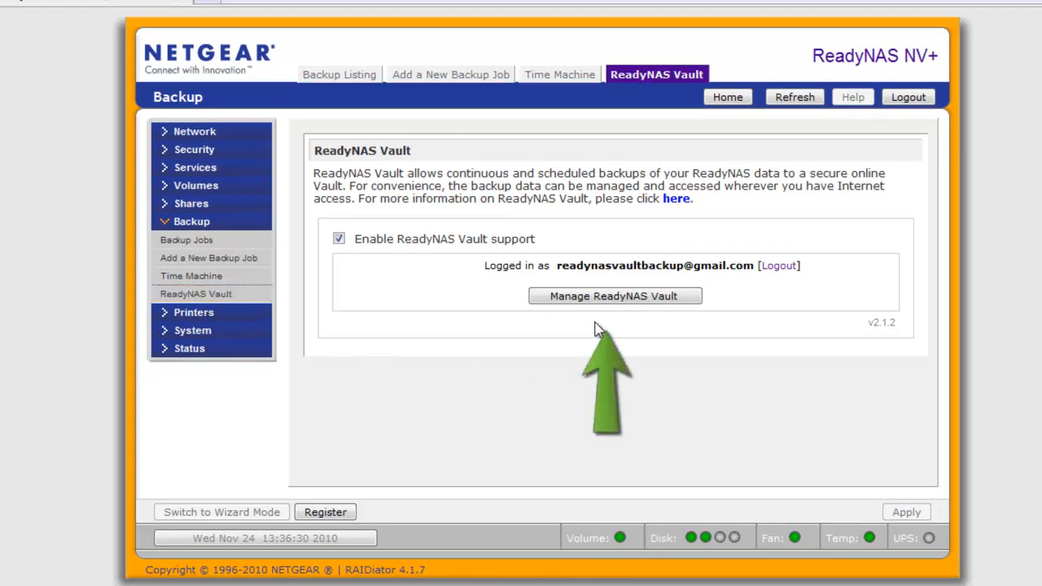
left_click(620, 298)
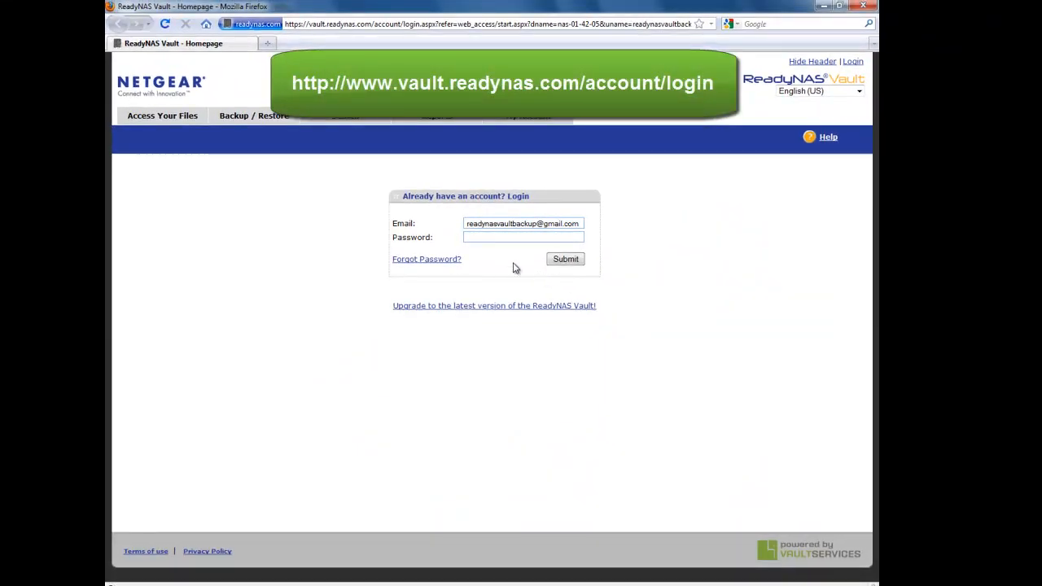
Log in to the ReadyNAS Vault site by entering the account password for the prefilled e-mail.
left_click(489, 236)
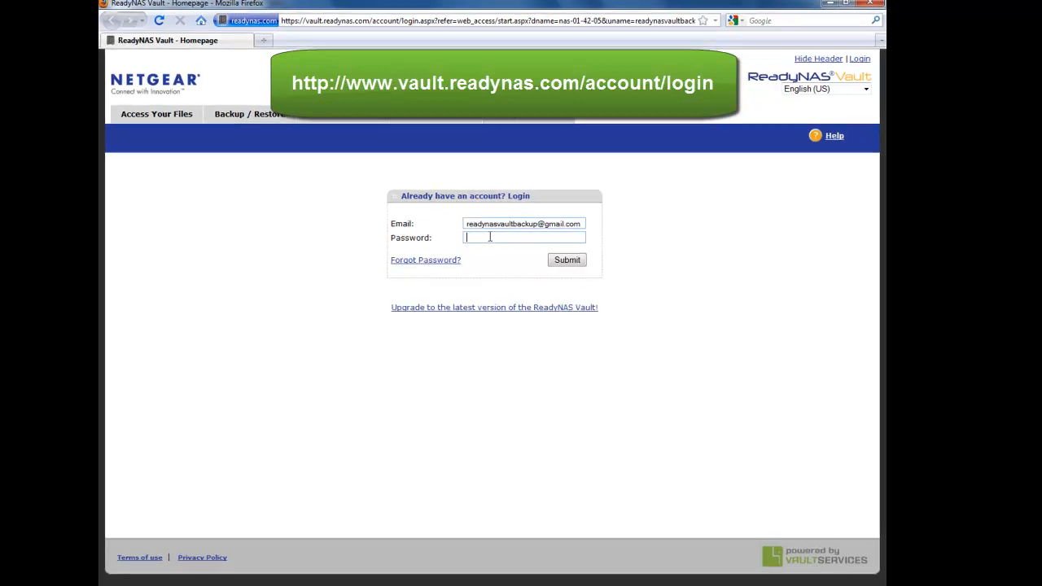
type("*******")
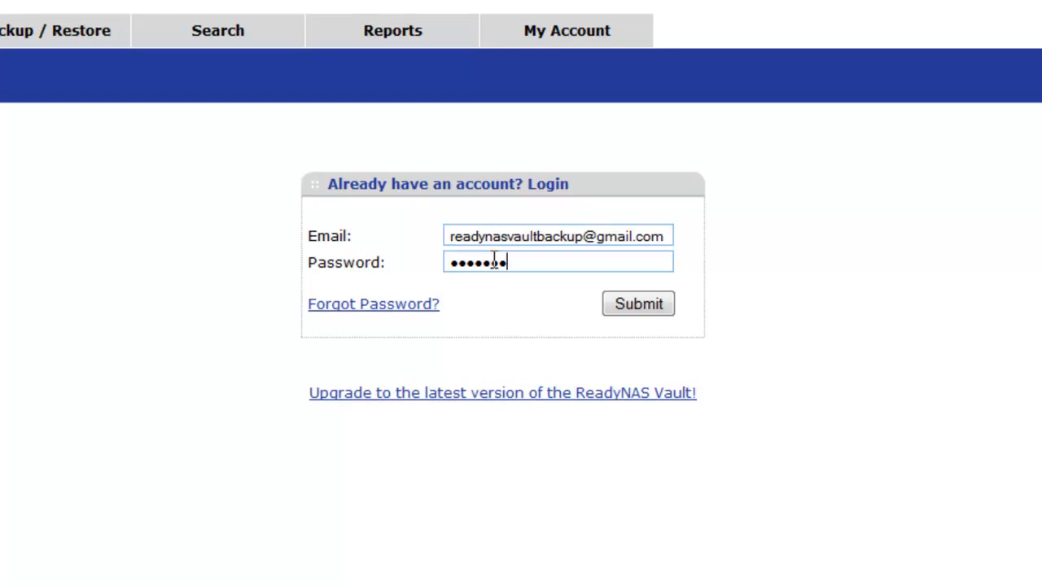
left_click(642, 310)
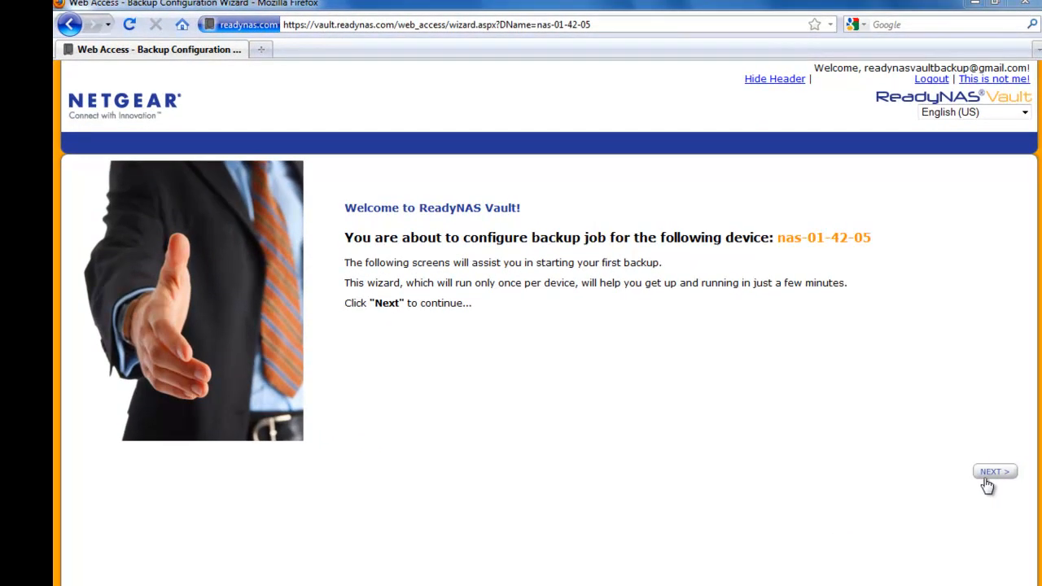
Accept the Service Provided Key for encryption and set the online backup bandwidth to about 90% Faster Backup.
left_click(987, 478)
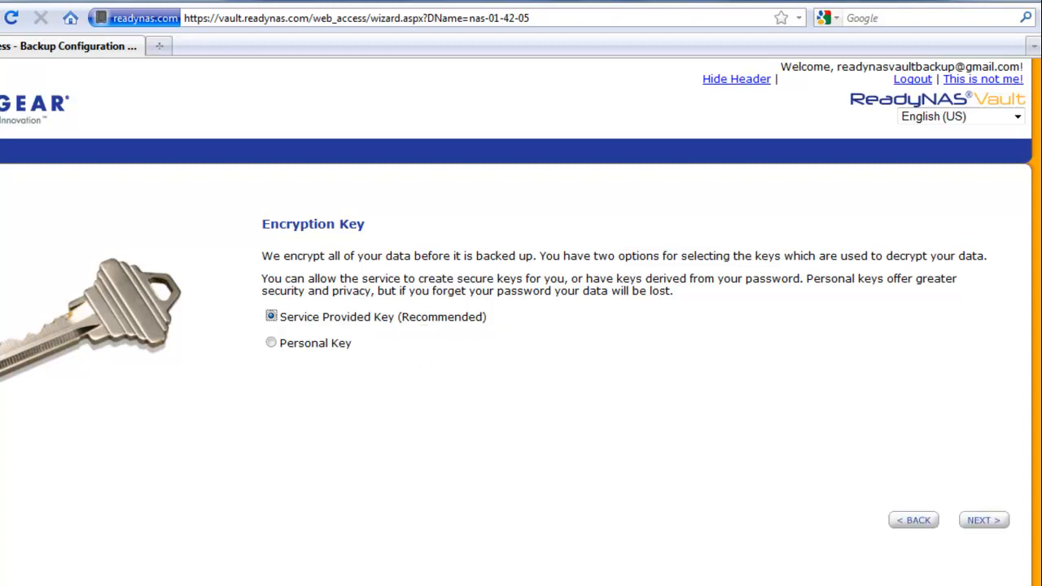
left_click(978, 525)
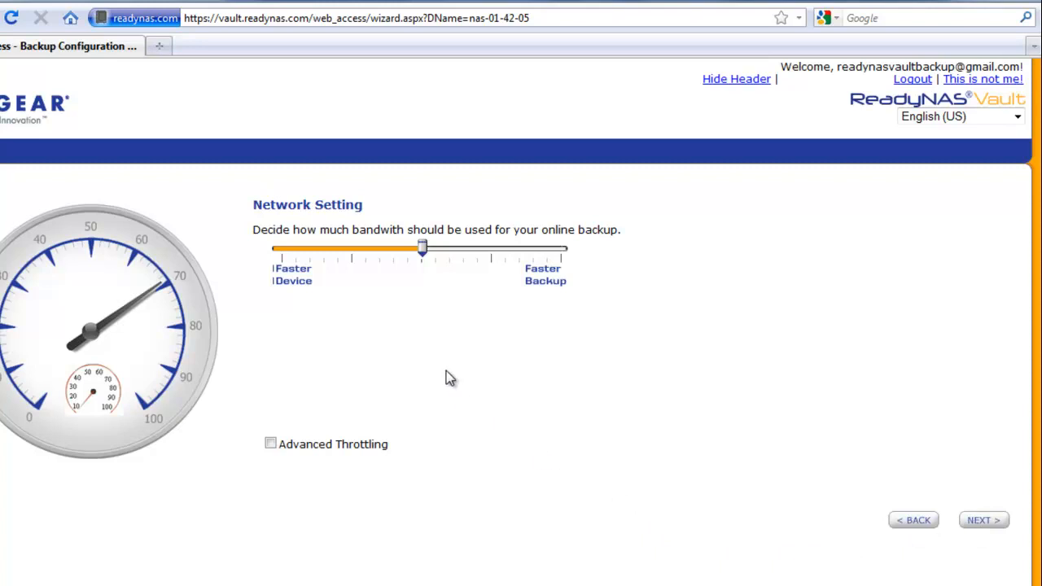
mouse_move(422, 246)
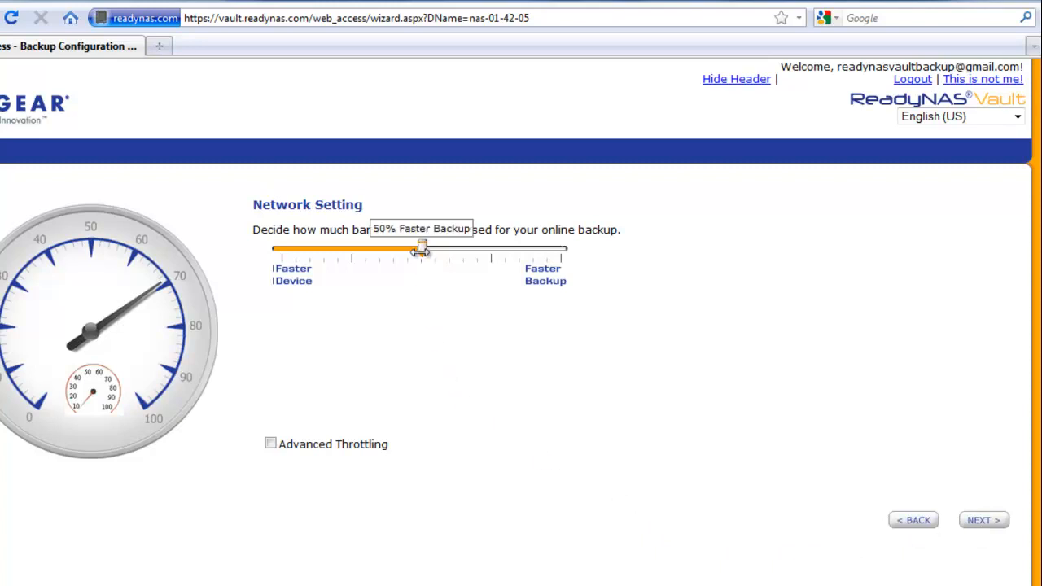
left_click_drag(423, 246, 479, 253)
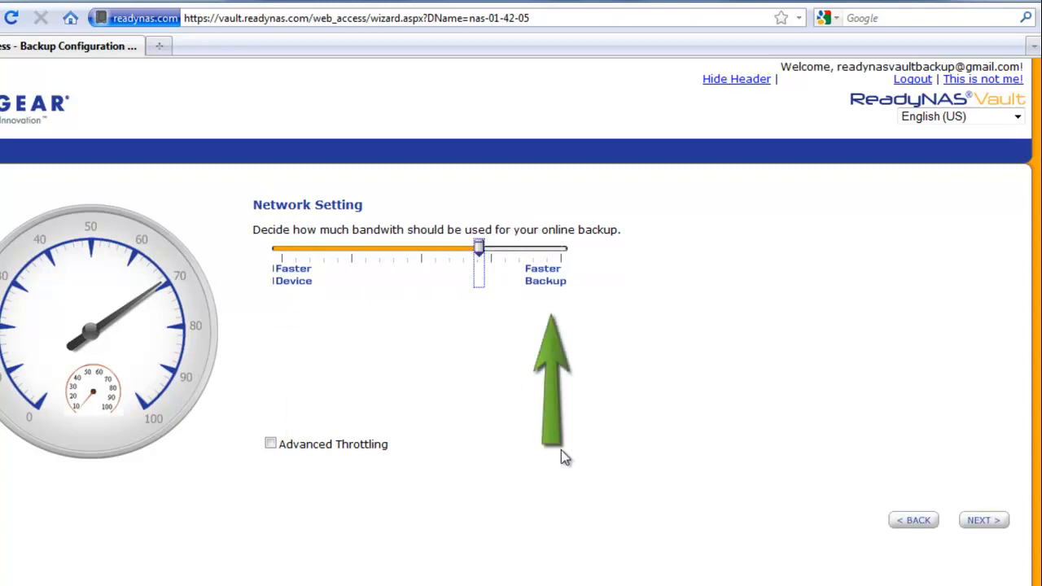
mouse_move(478, 247)
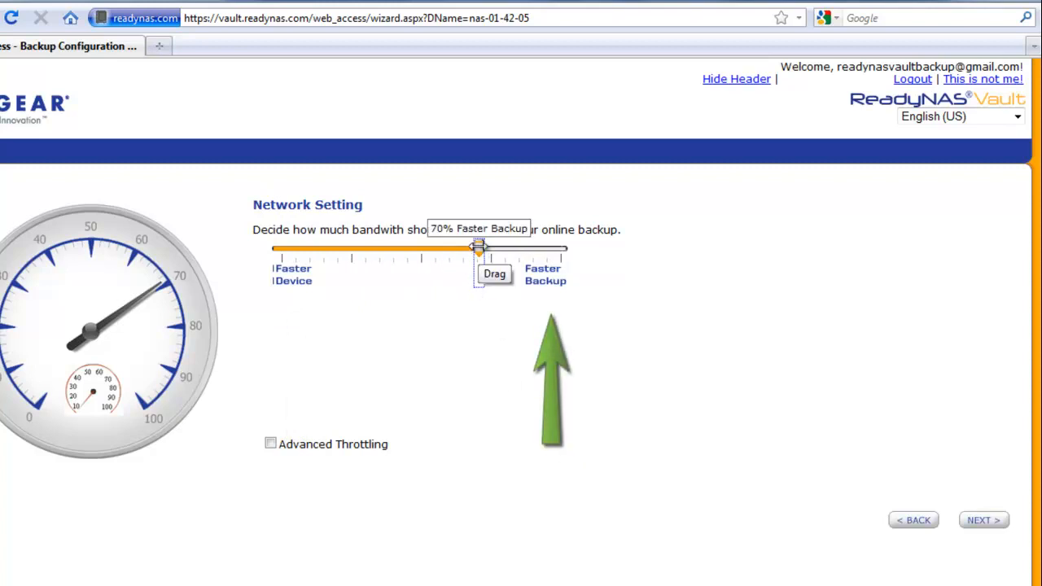
left_click_drag(478, 247, 544, 247)
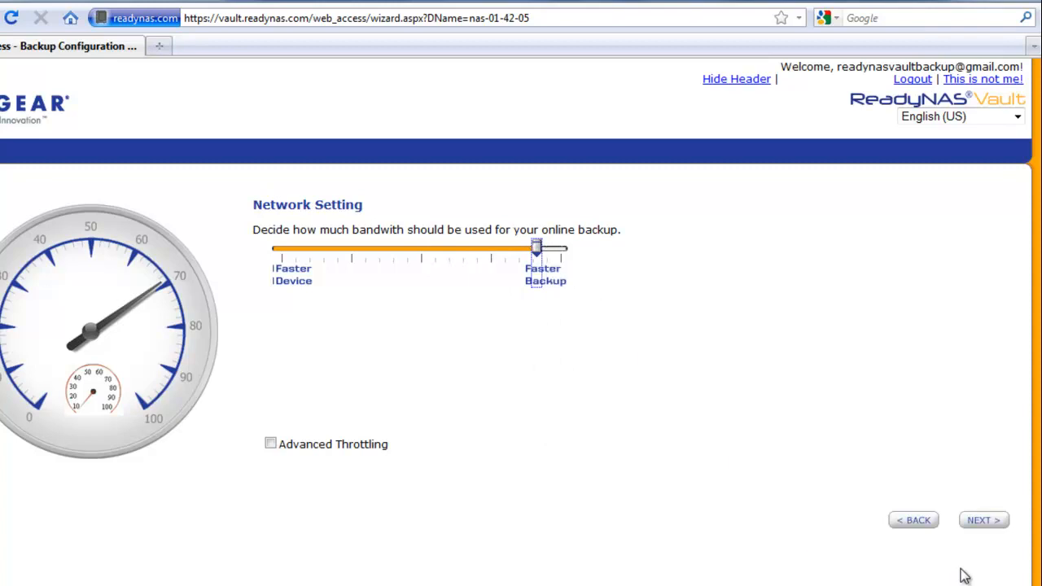
left_click(983, 522)
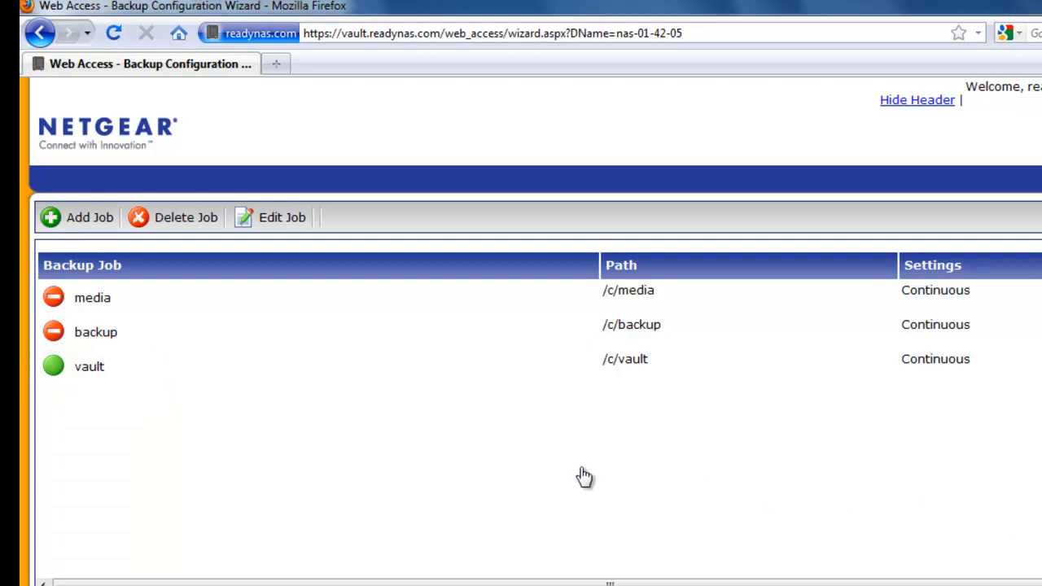
Open the vault backup job for editing and review its included paths and file extensions.
left_click(140, 374)
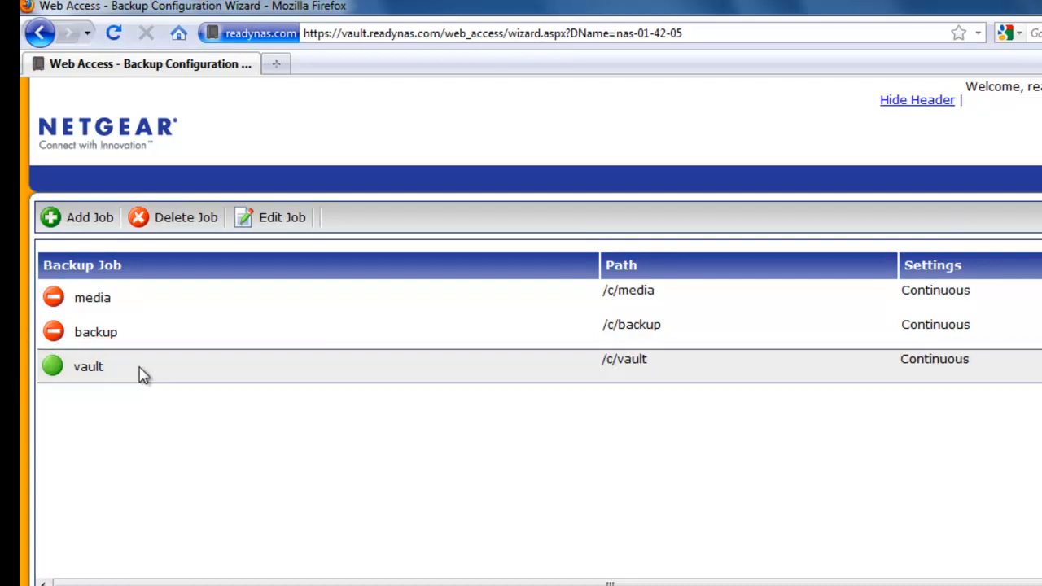
left_click(268, 219)
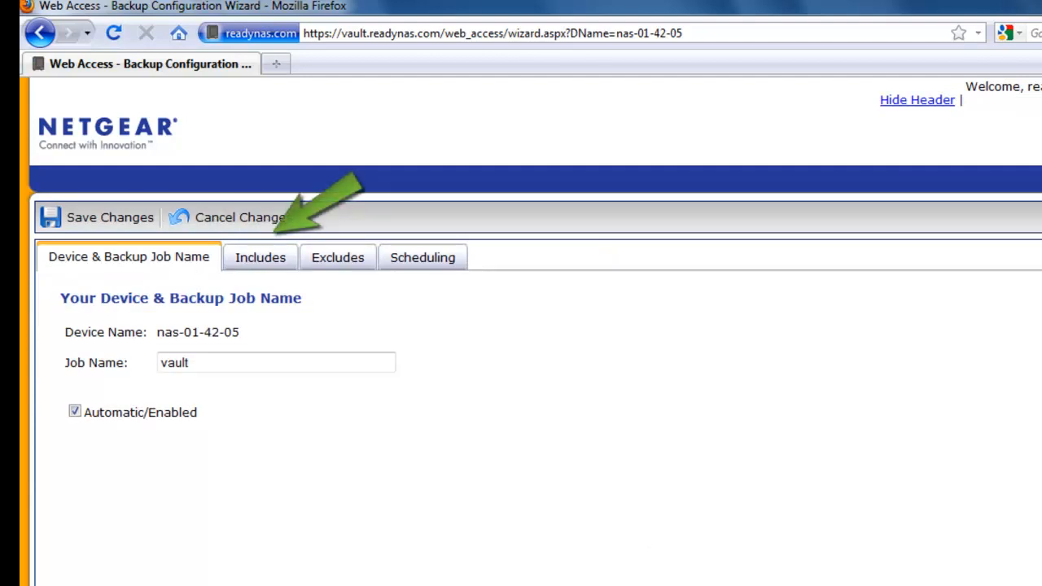
left_click(277, 269)
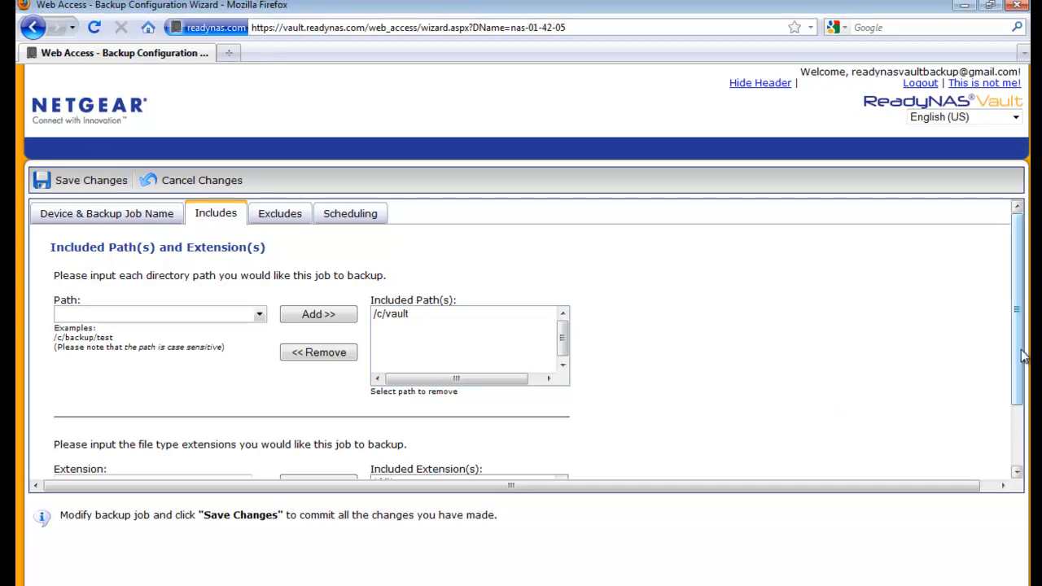
left_click(1022, 473)
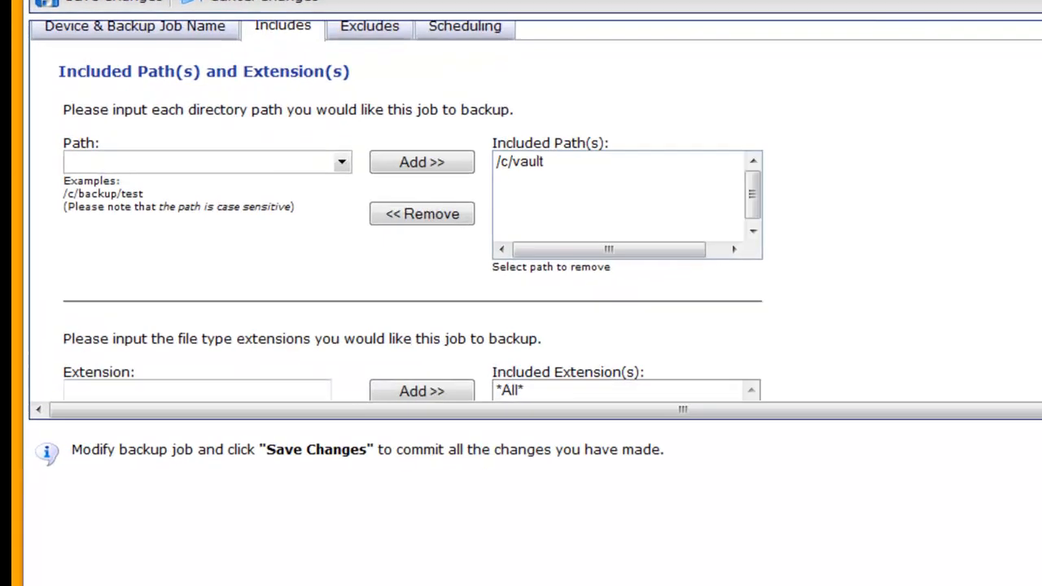
left_click(1021, 204)
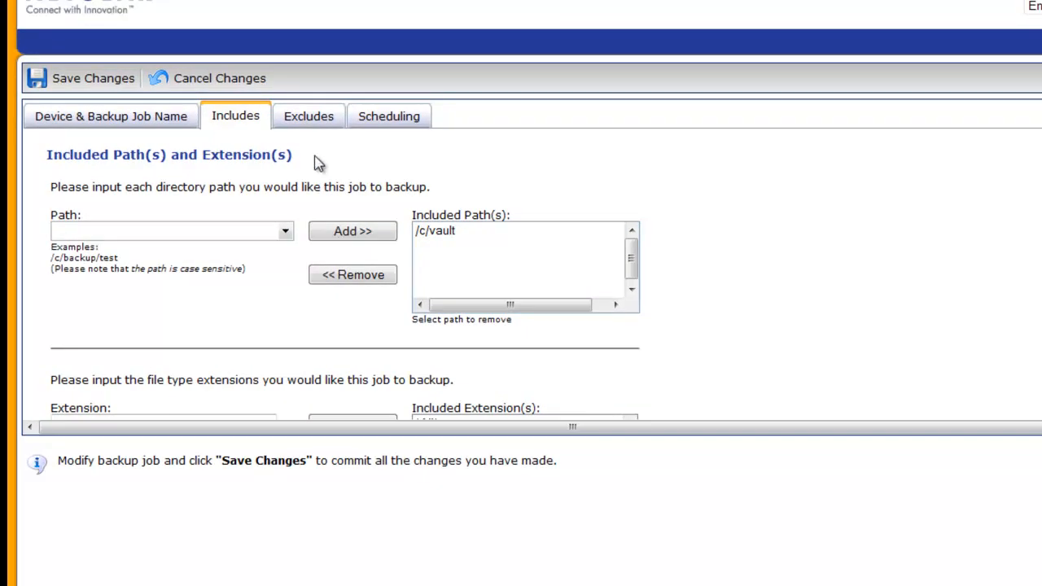
Exclude files with the jpg extension from the vault backup job.
left_click(308, 120)
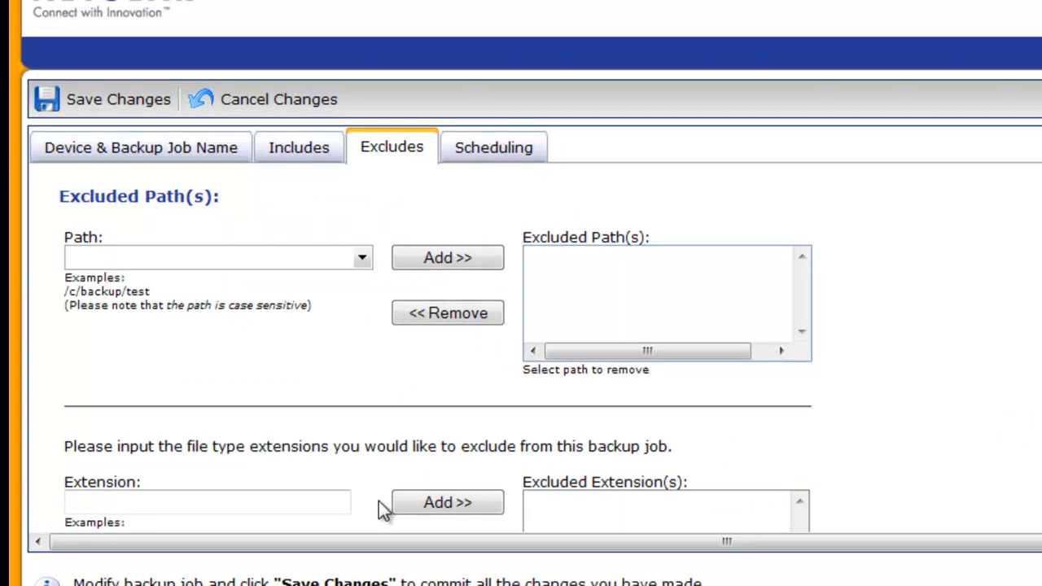
left_click(304, 495)
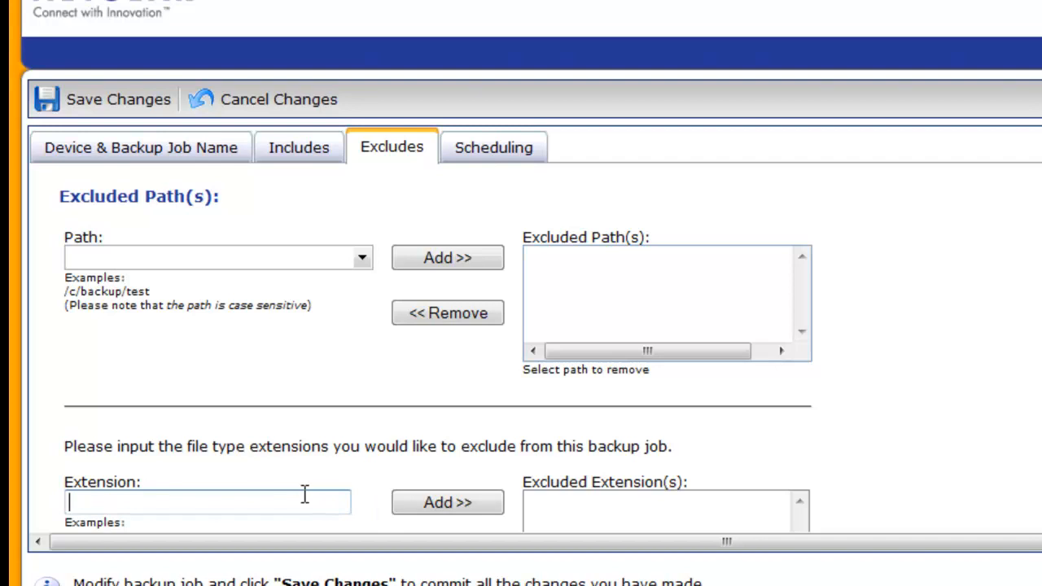
type("jpg")
left_click(469, 505)
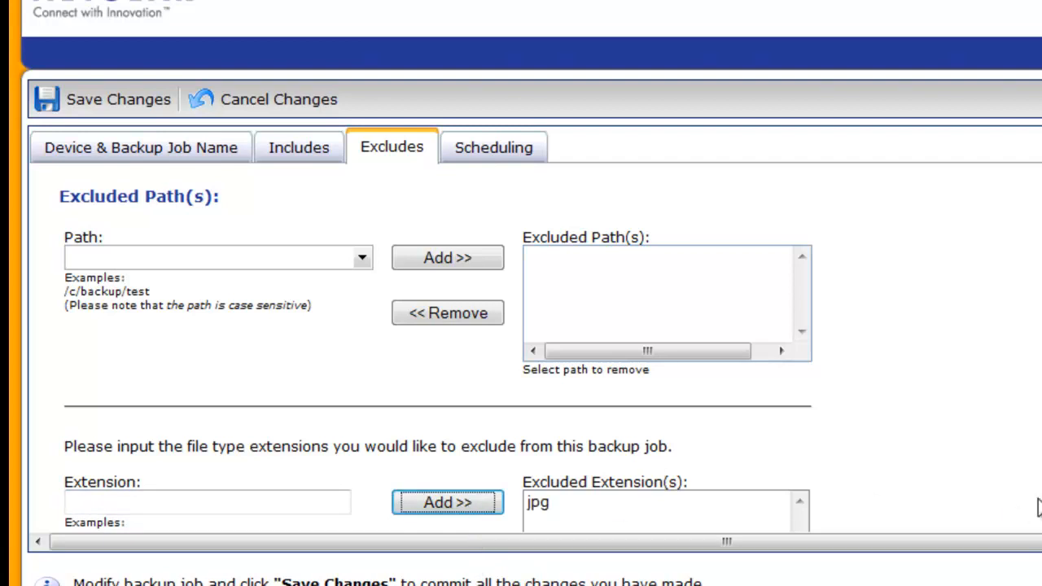
scroll(535, 330, "down", 1)
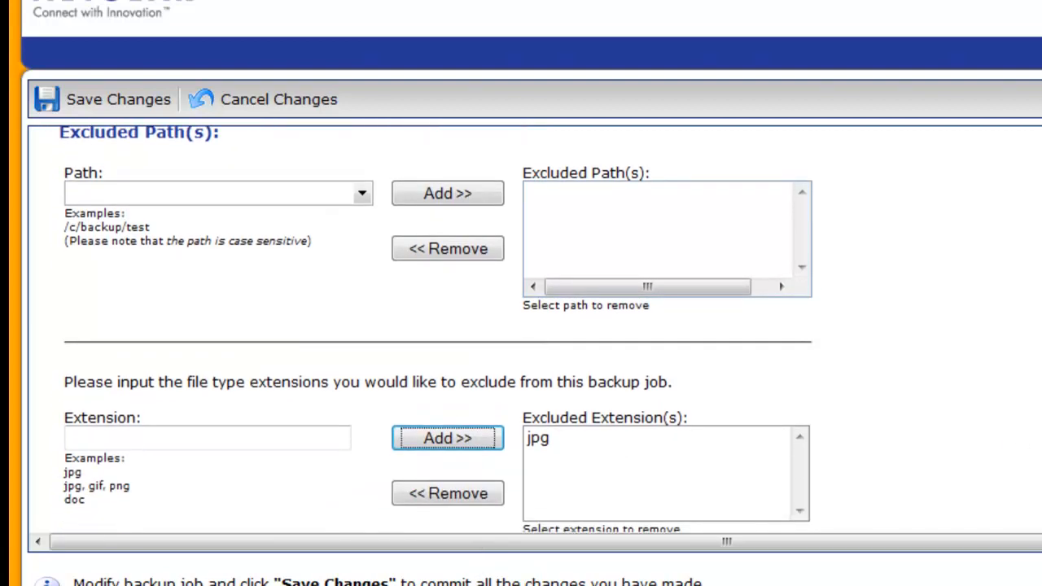
scroll(536, 330, "up", 1)
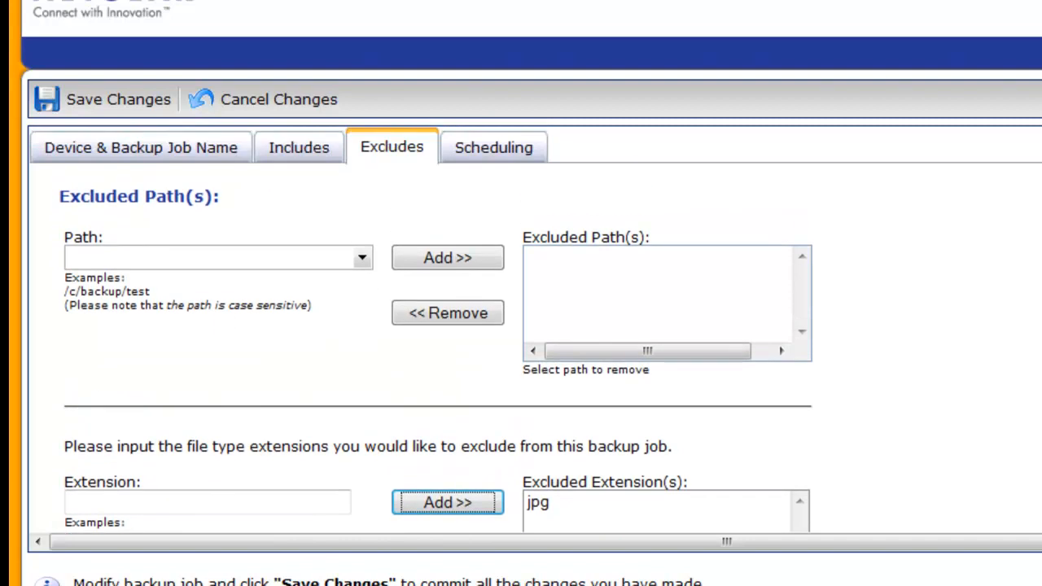
Schedule the vault backup job to run daily, starting on Nov 25 2010.
left_click(469, 150)
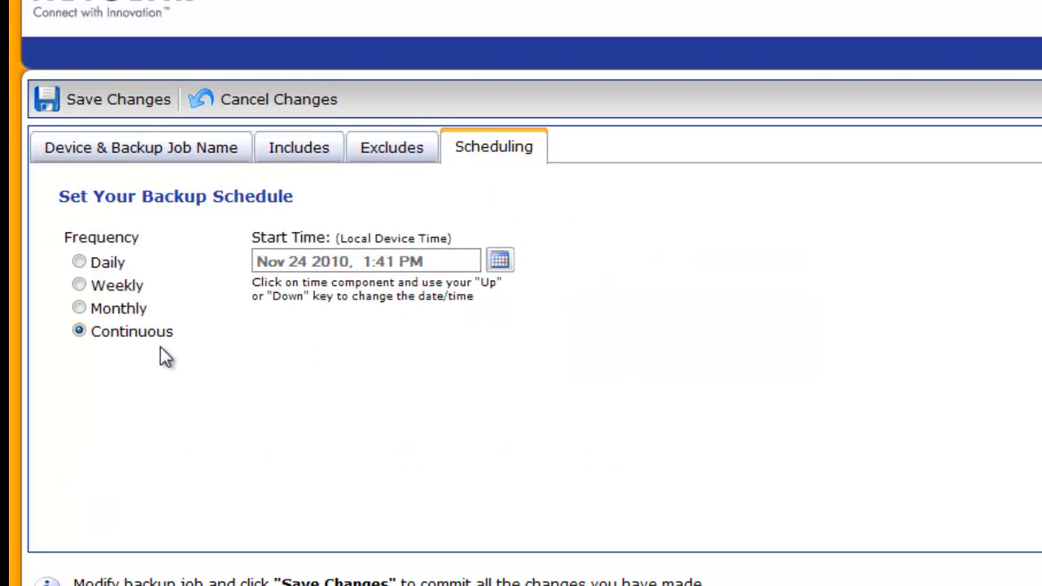
left_click(79, 262)
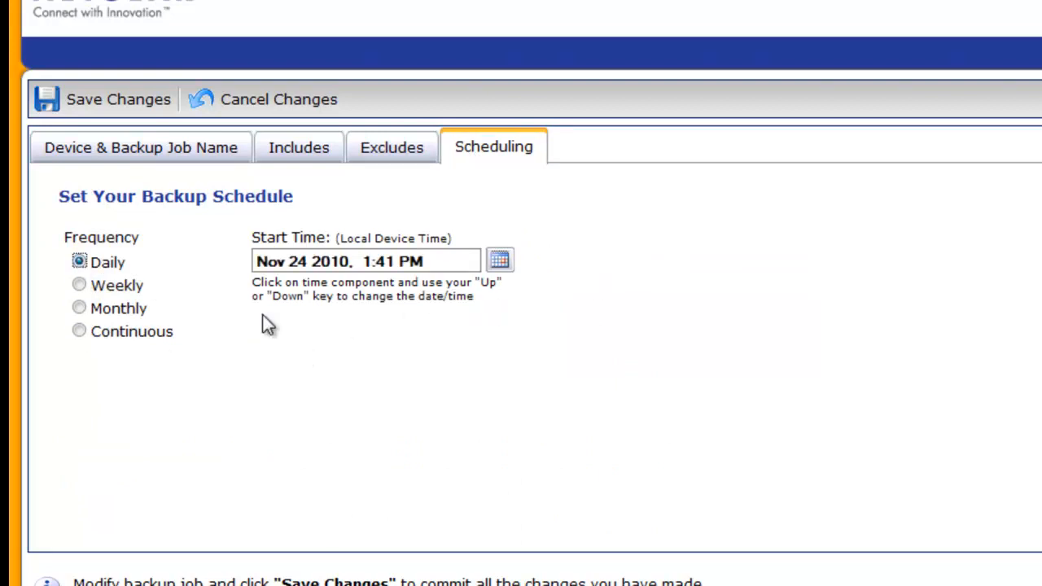
left_click(502, 267)
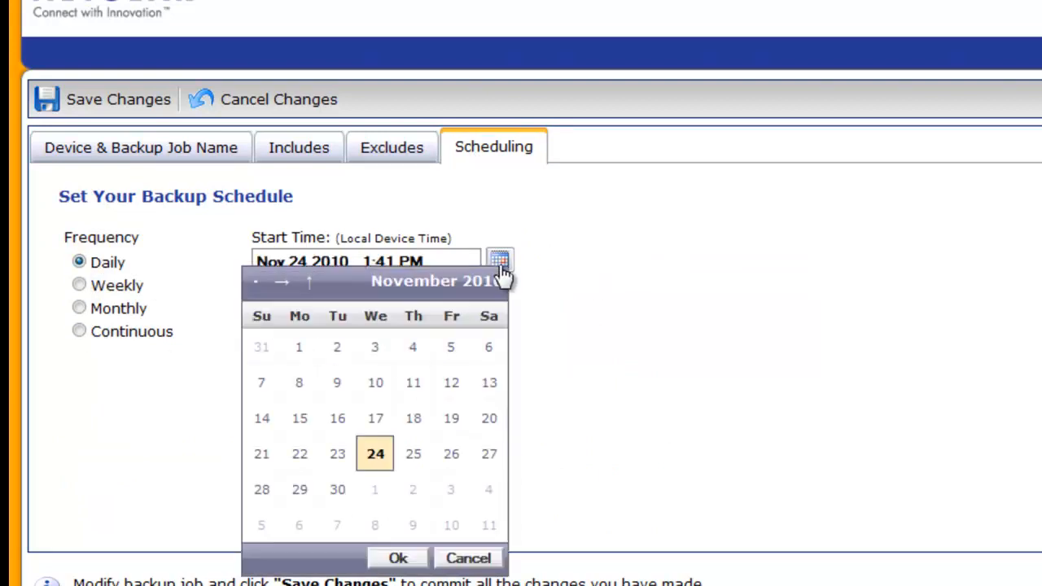
left_click(410, 460)
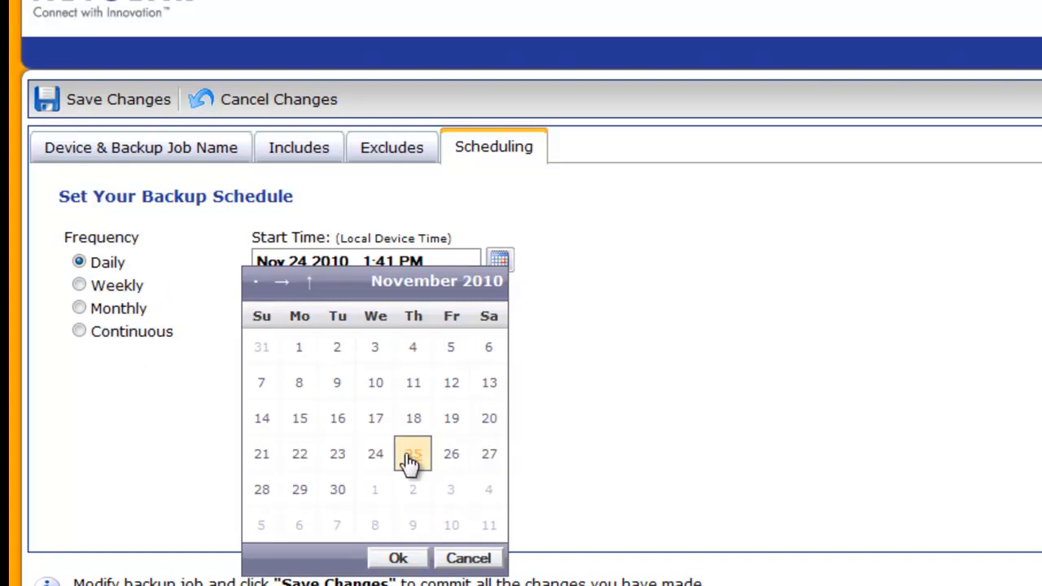
left_click(396, 560)
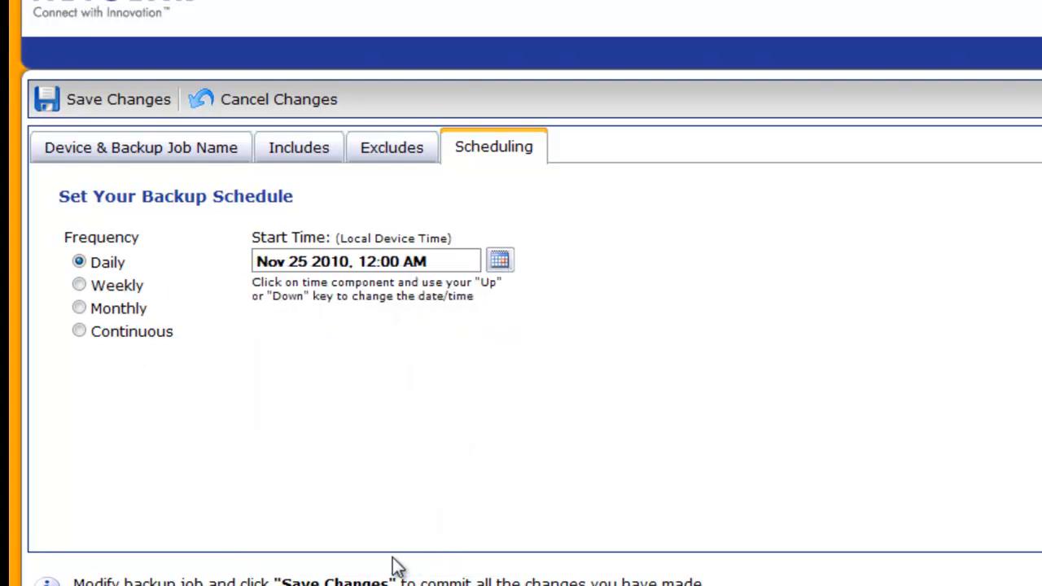
Set the daily backup's start time to 8:00 PM and save the changes to the vault job.
left_click(420, 272)
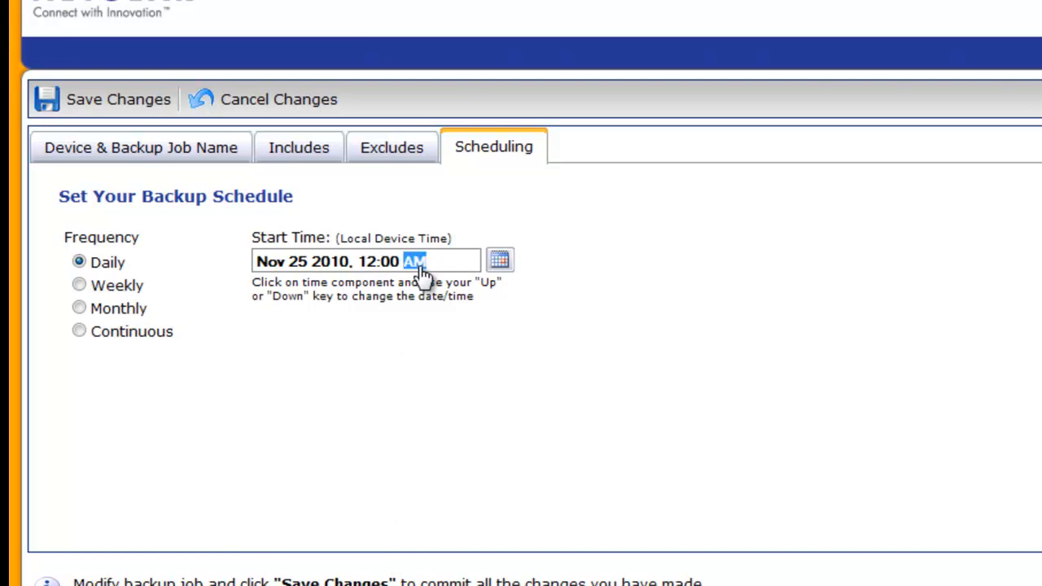
key("Up")
left_click(368, 267)
type("8")
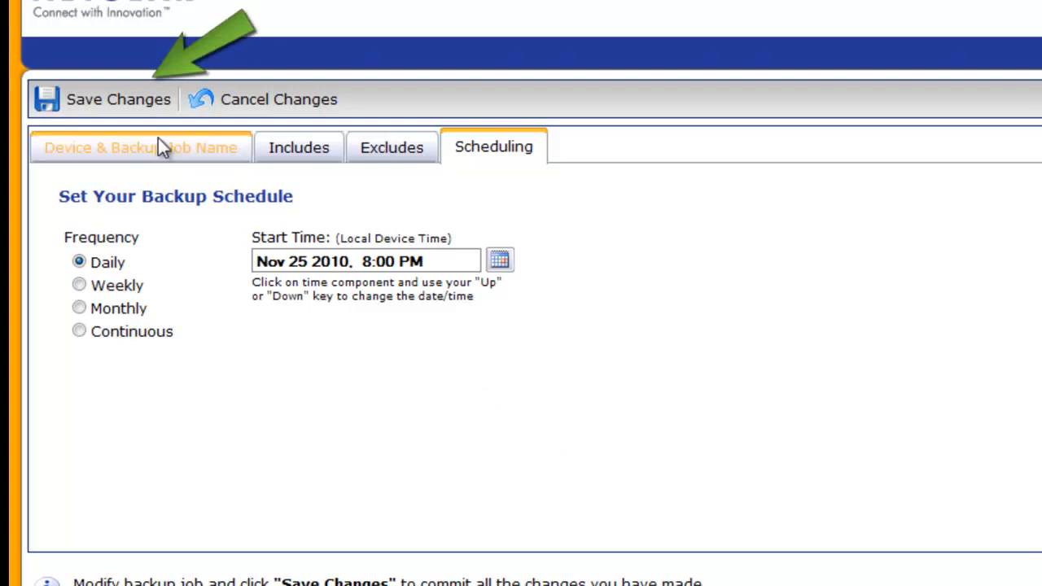
left_click(142, 103)
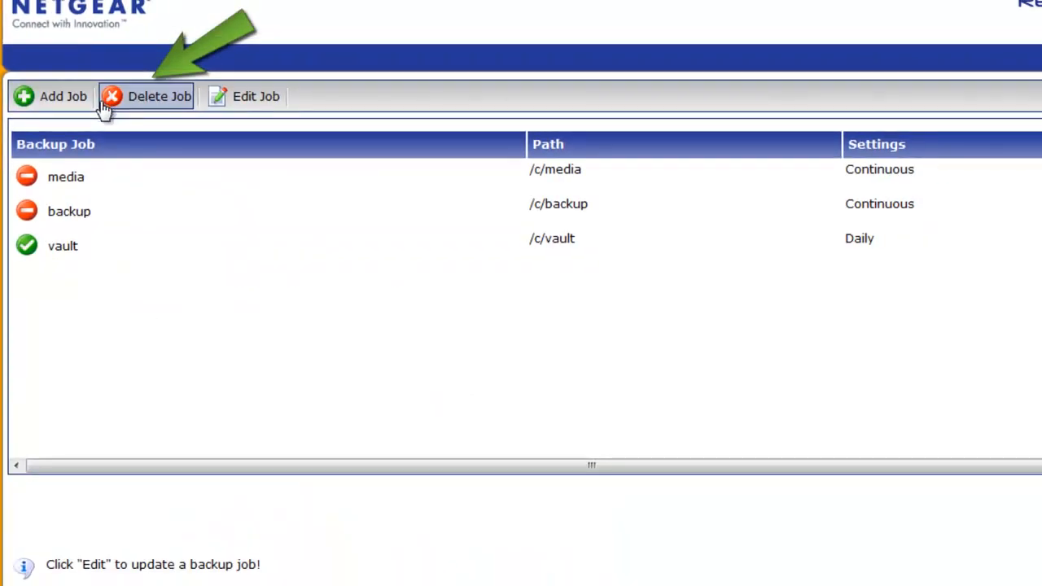